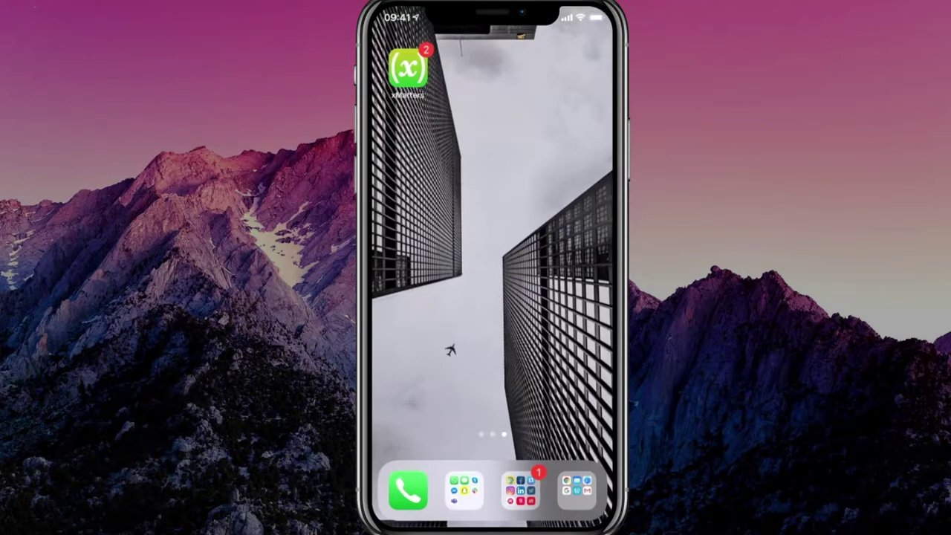
- Open the Stackdriver API Gateway Availability alert and review its details, summary, Bitbucket, Jenkins and RabbitMQ information, and similar tickets
{"action": "left_click", "coordinate": [487, 116]}
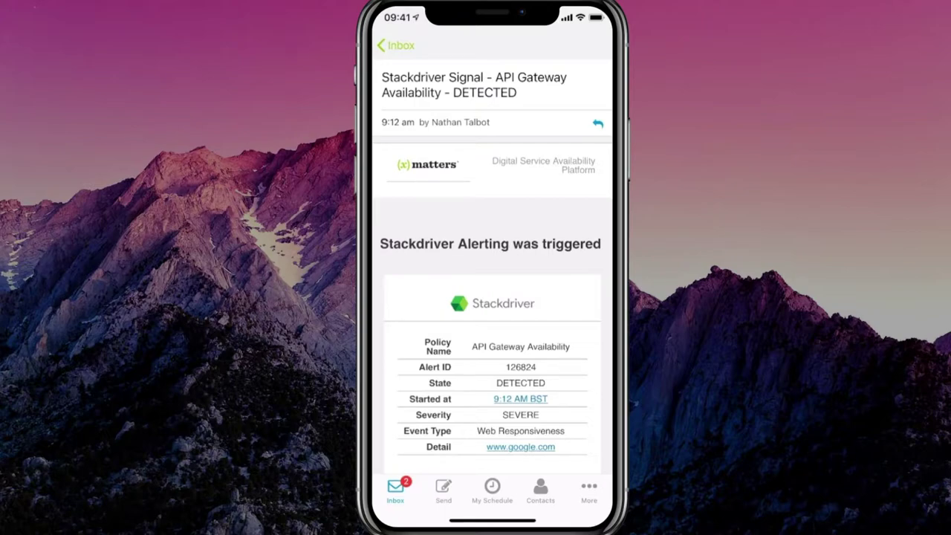
{"action": "scroll", "coordinate": [492, 266], "scroll_direction": "down", "scroll_amount": 3}
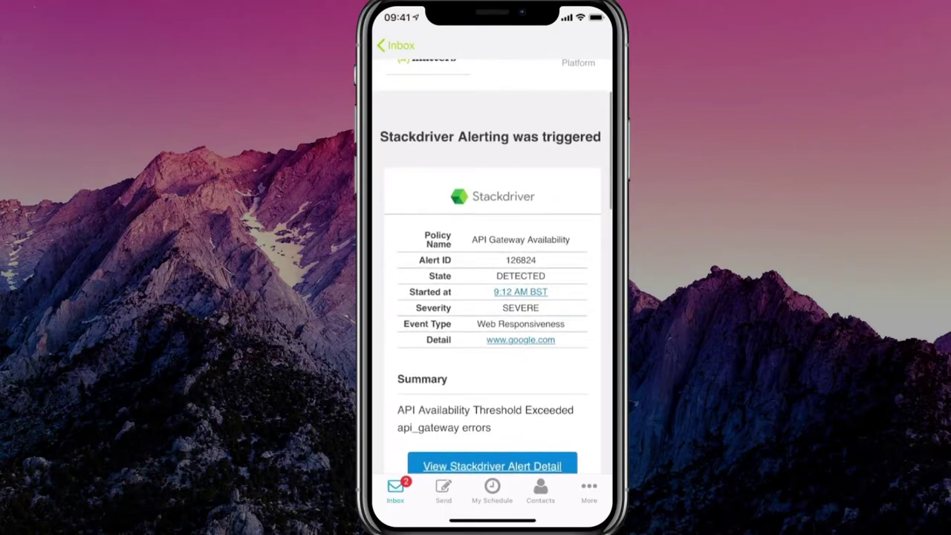
{"action": "scroll", "coordinate": [492, 271], "scroll_direction": "down", "scroll_amount": 1}
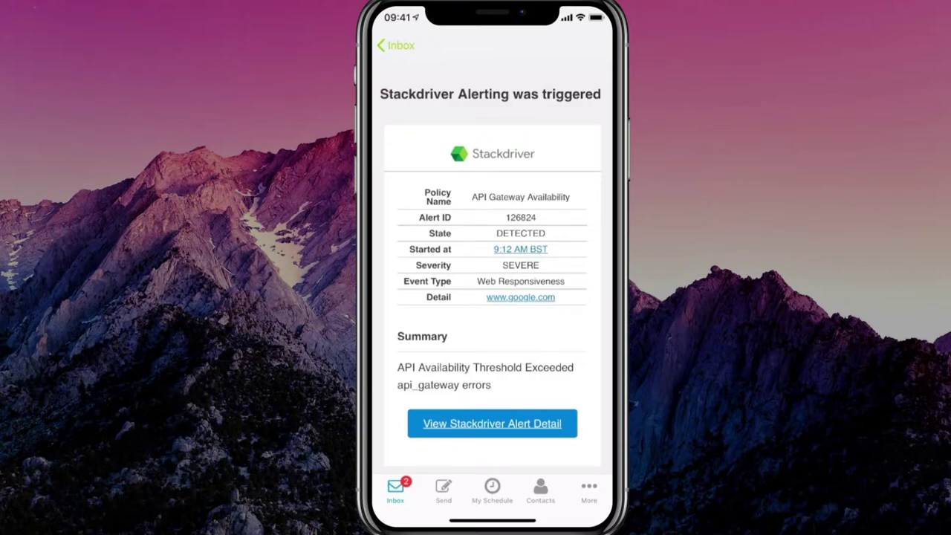
{"action": "scroll", "coordinate": [496, 272], "scroll_direction": "down", "scroll_amount": 1}
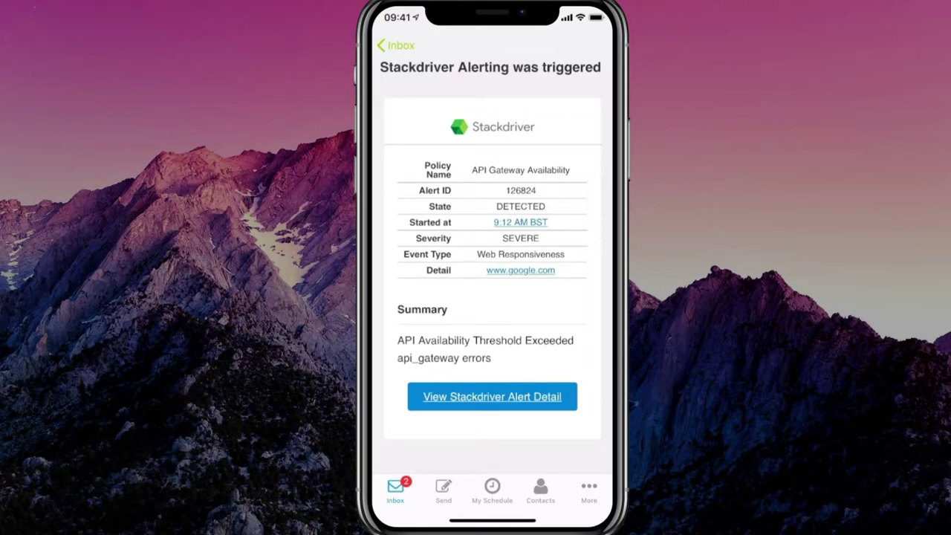
{"action": "scroll", "coordinate": [492, 297], "scroll_direction": "down", "scroll_amount": 5}
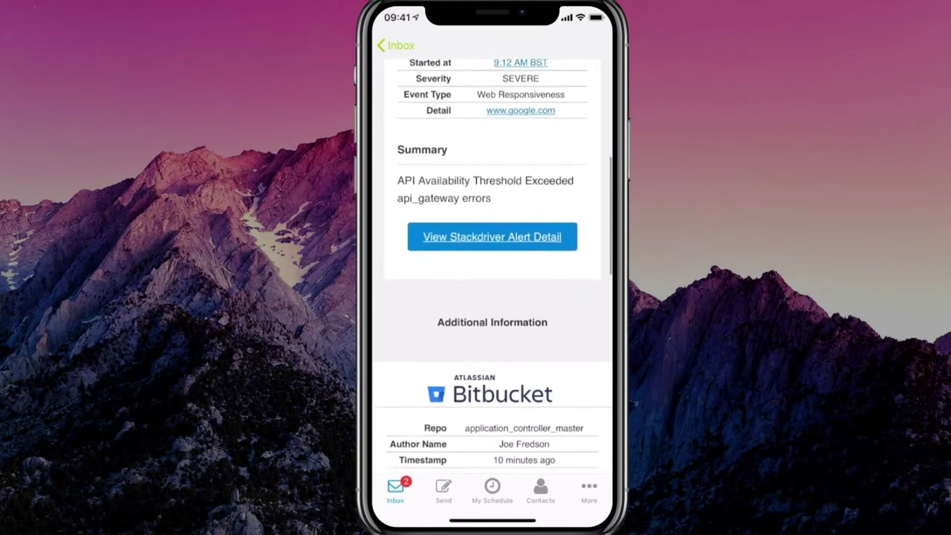
{"action": "scroll", "coordinate": [492, 298], "scroll_direction": "down", "scroll_amount": 4}
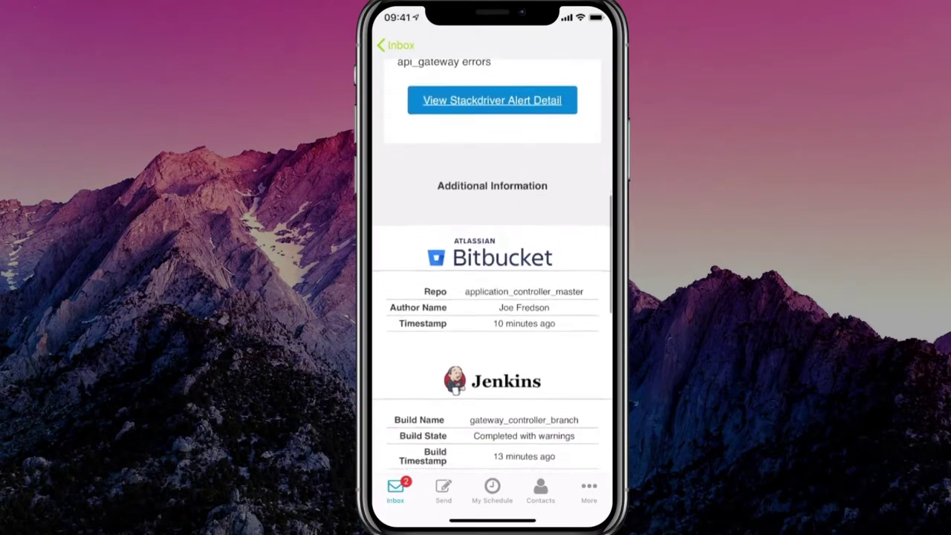
{"action": "scroll", "coordinate": [492, 297], "scroll_direction": "down", "scroll_amount": 2}
{"action": "scroll", "coordinate": [492, 297], "scroll_direction": "down", "scroll_amount": 2}
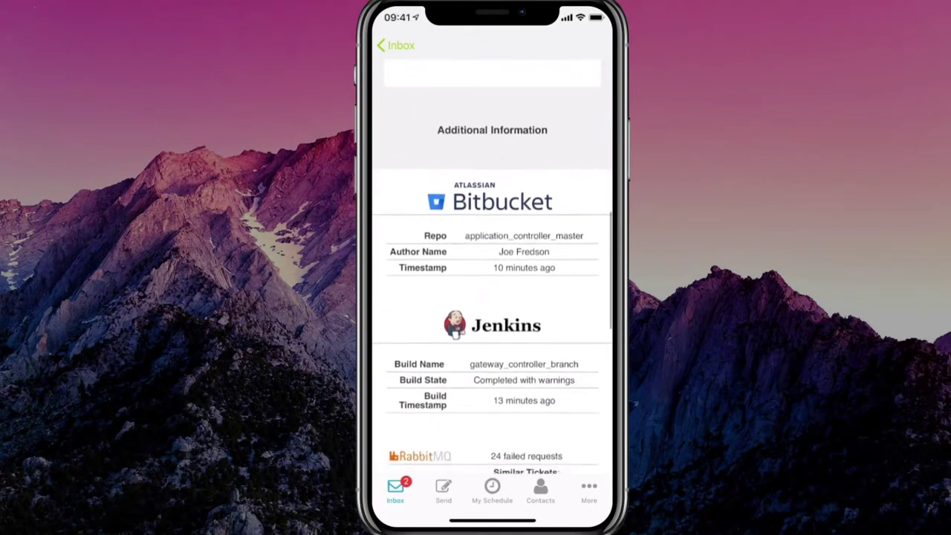
{"action": "scroll", "coordinate": [492, 297], "scroll_direction": "down", "scroll_amount": 1}
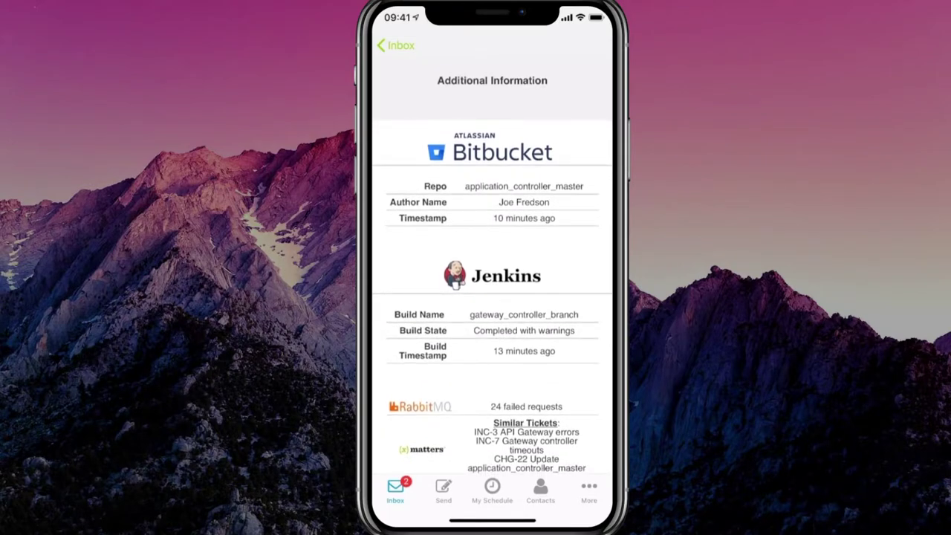
{"action": "scroll", "coordinate": [492, 297], "scroll_direction": "down", "scroll_amount": 3}
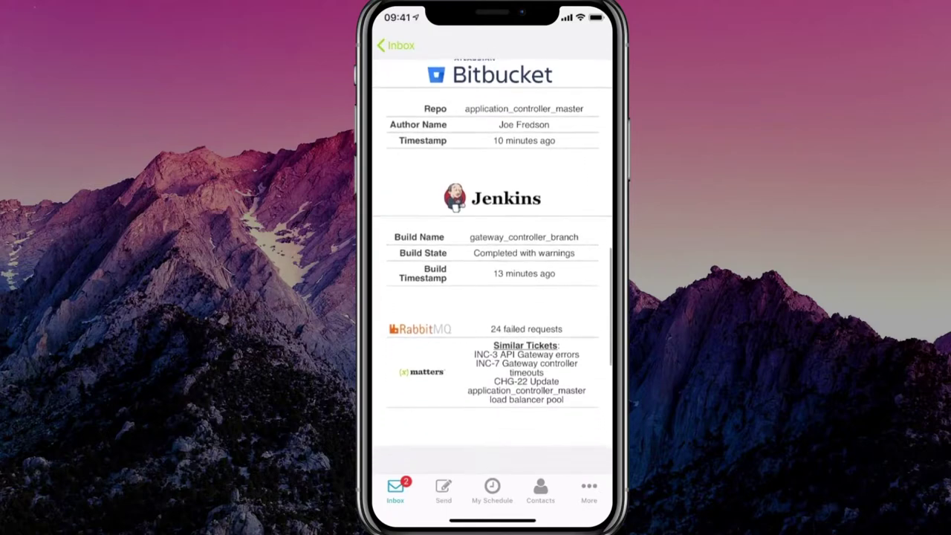
{"action": "scroll", "coordinate": [492, 297], "scroll_direction": "down", "scroll_amount": 3}
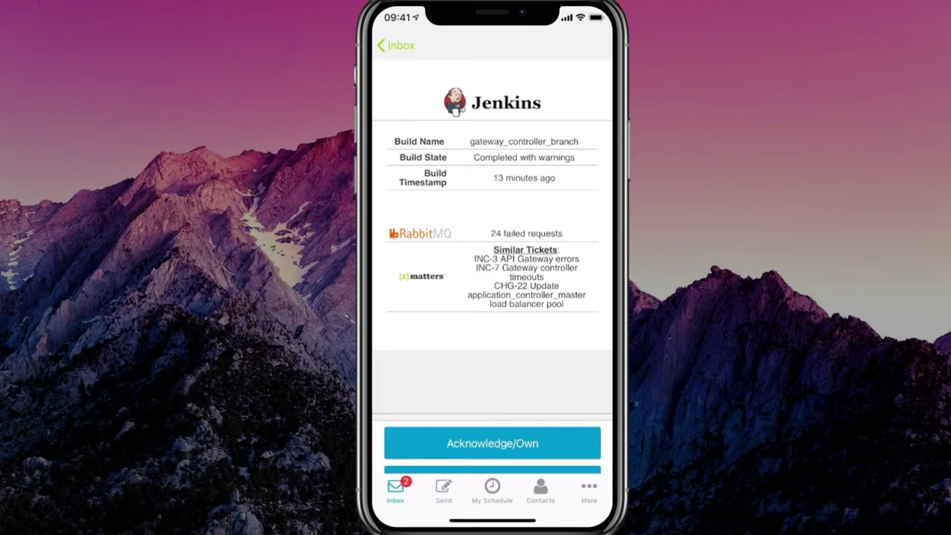
- Respond to the alert with Create Incident immediately, without adding a comment
{"action": "scroll", "coordinate": [492, 266], "scroll_direction": "down", "scroll_amount": 5}
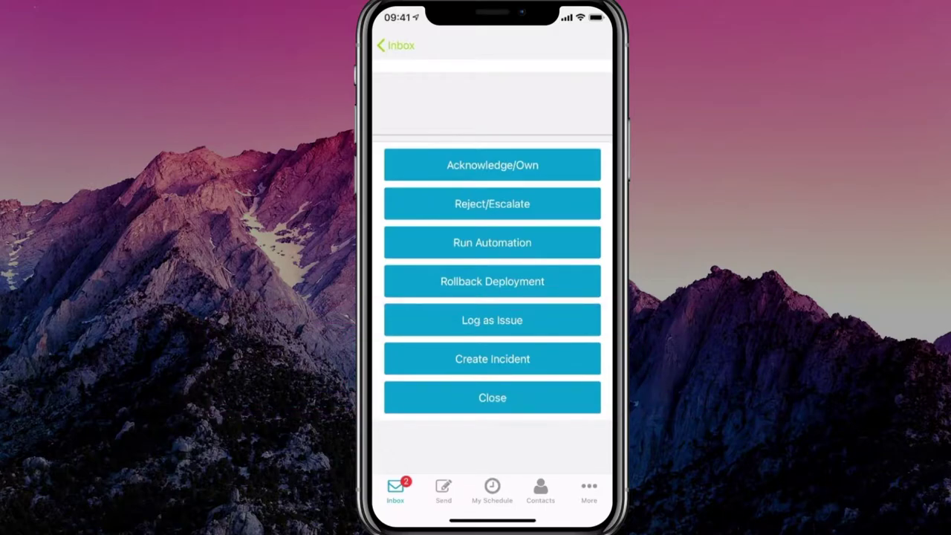
{"action": "left_click", "coordinate": [469, 360]}
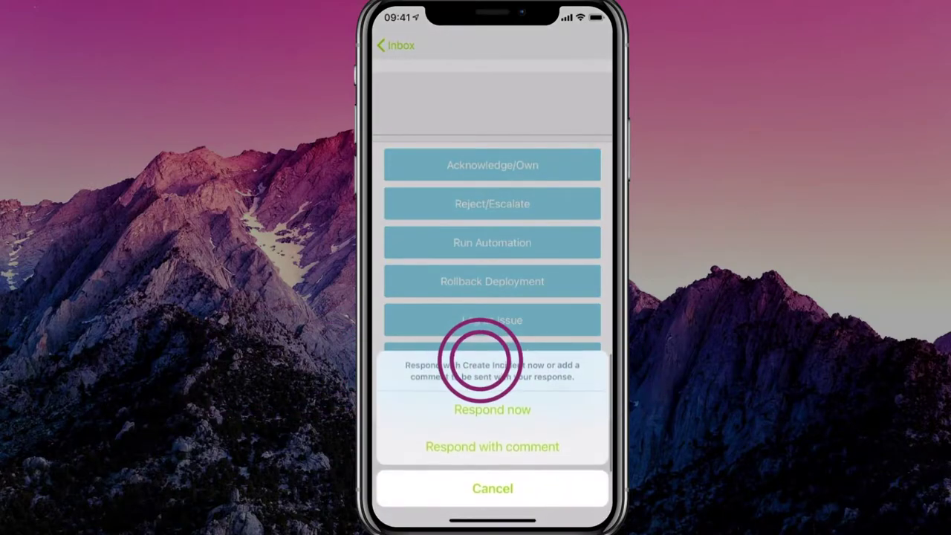
{"action": "left_click", "coordinate": [495, 405]}
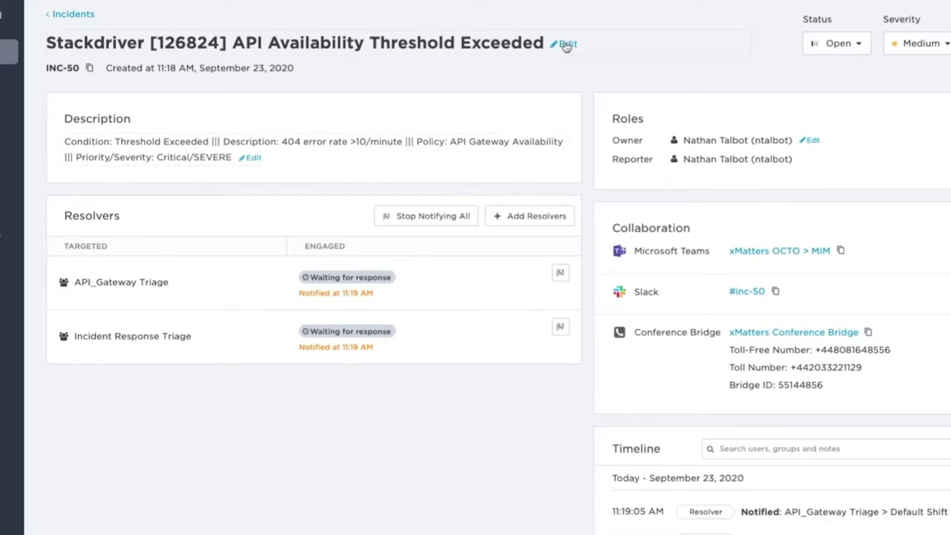
- Copy the incident's original title and rename the incident "API Gateway Issue"
{"action": "left_click", "coordinate": [566, 45]}
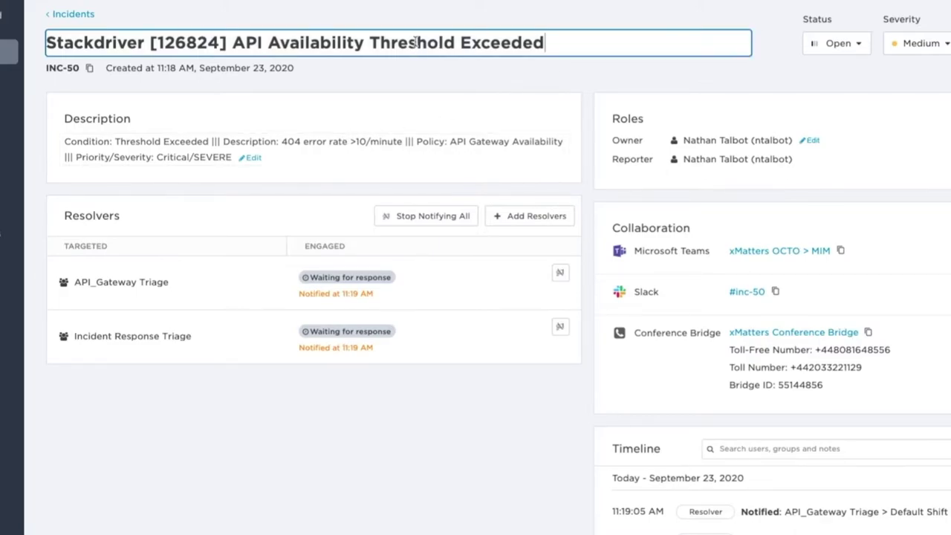
{"action": "triple_click", "coordinate": [414, 43]}
{"action": "key", "text": "ctrl+c"}
{"action": "key", "text": "BackSpace"}
{"action": "type", "text": "AP"}
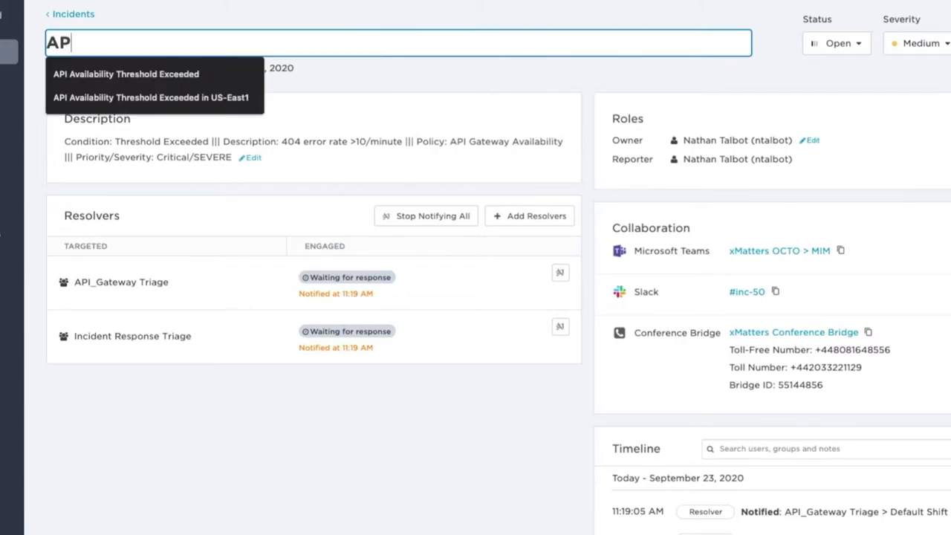
{"action": "type", "text": "I Gateway Issue"}
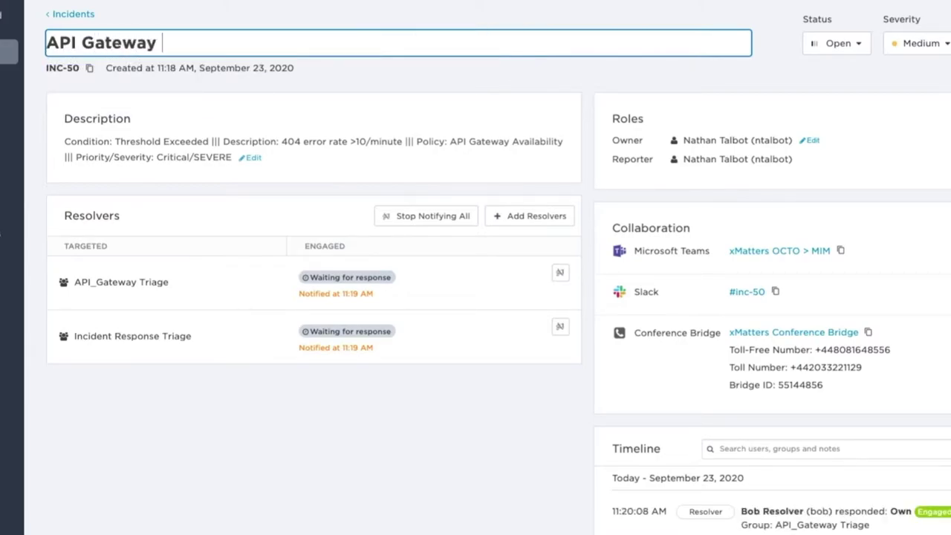
- Append the copied title "Stackdriver [126824] API Availability Threshold Exceeded" on a new line of the incident description and save it
{"action": "left_click", "coordinate": [251, 158]}
{"action": "key", "text": "ctrl+v"}
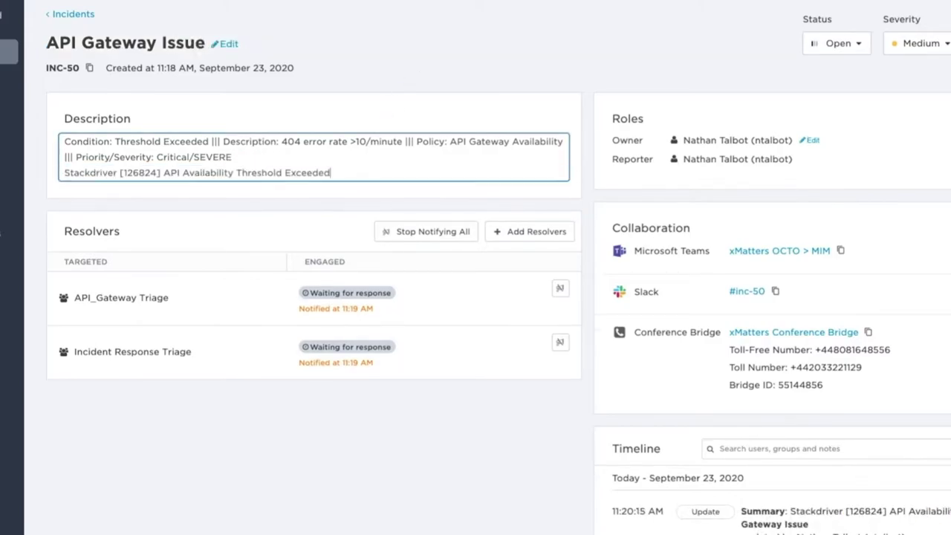
{"action": "left_click", "coordinate": [250, 110]}
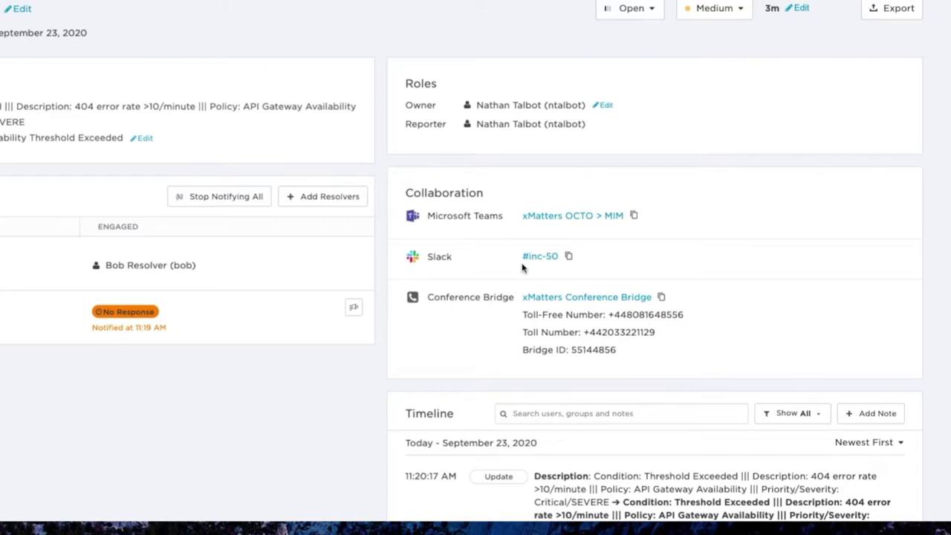
- Open the incident's linked Microsoft Teams channel, xMatters OCTO > MIM, and view its posts
{"action": "left_click", "coordinate": [559, 215]}
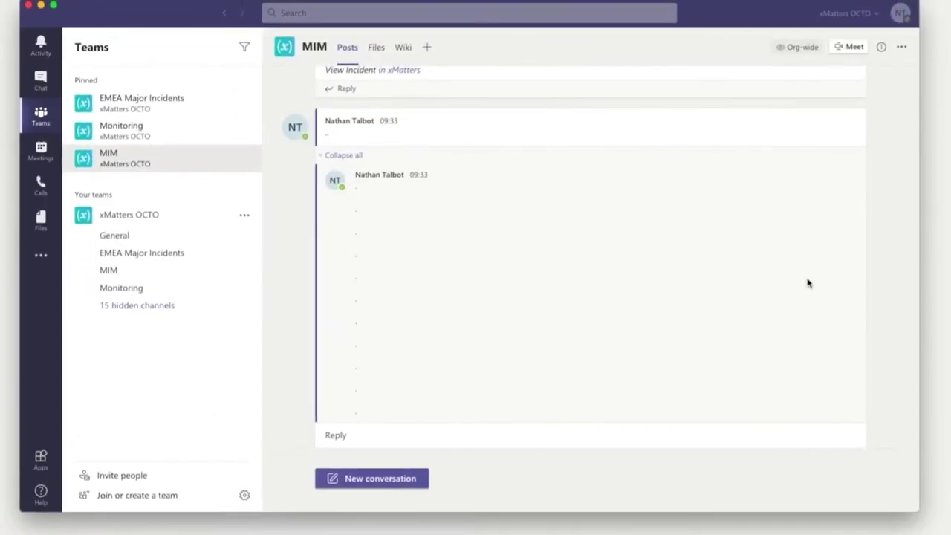
{"action": "left_click", "coordinate": [690, 434]}
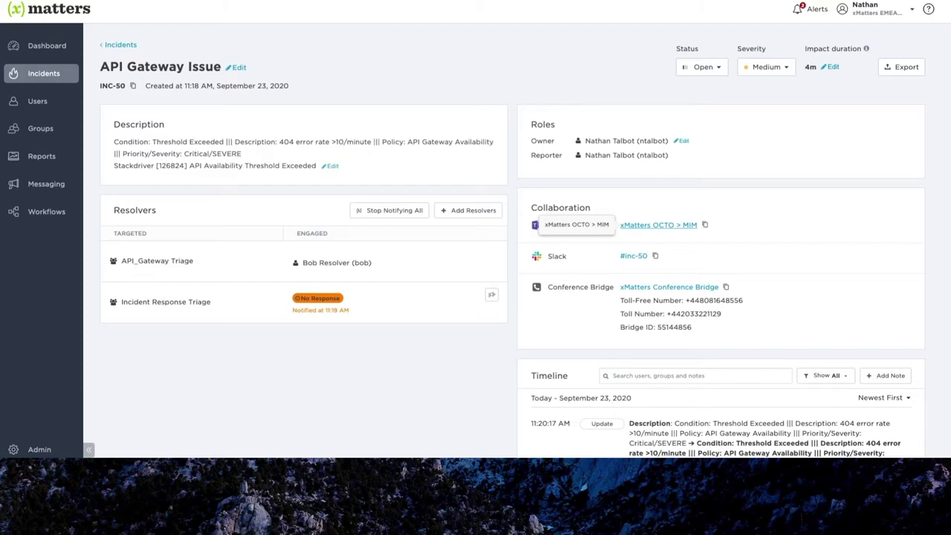
- Update the incident status to In Progress with the note "Teams are now engaged"
{"action": "left_click", "coordinate": [703, 67]}
{"action": "left_click", "coordinate": [713, 109]}
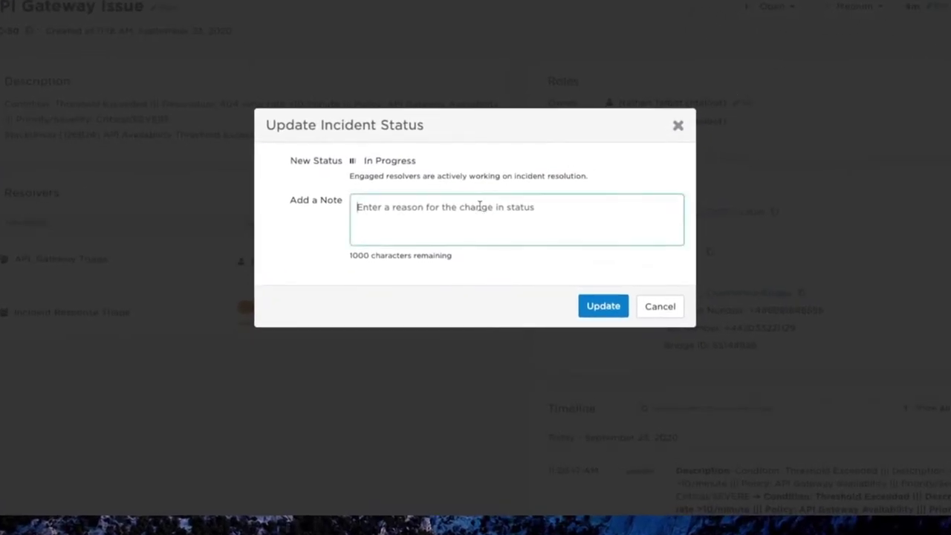
{"action": "type", "text": "Teams are now engaged"}
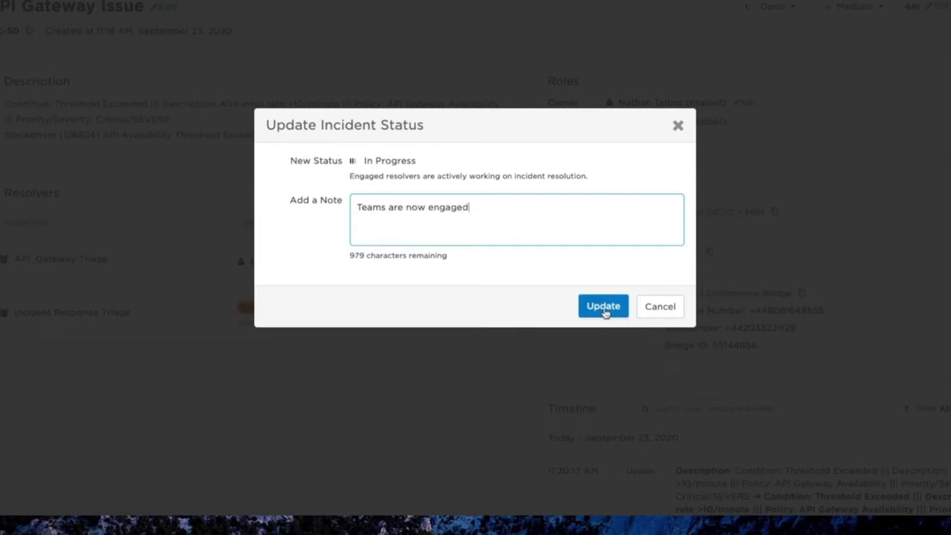
{"action": "left_click", "coordinate": [603, 311]}
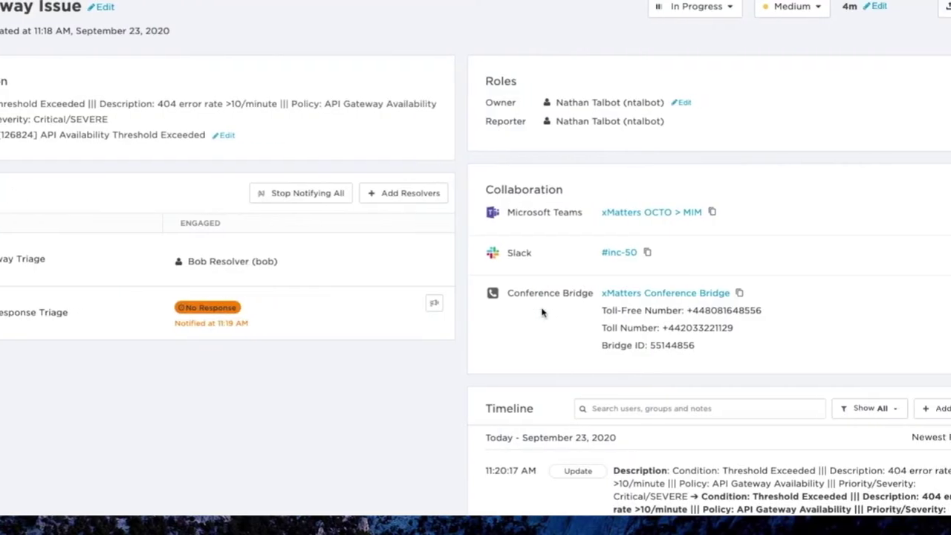
- Look through the incident's timeline entries and its form for adding a note, without adding one
{"action": "scroll", "coordinate": [542, 313], "scroll_direction": "down", "scroll_amount": 5}
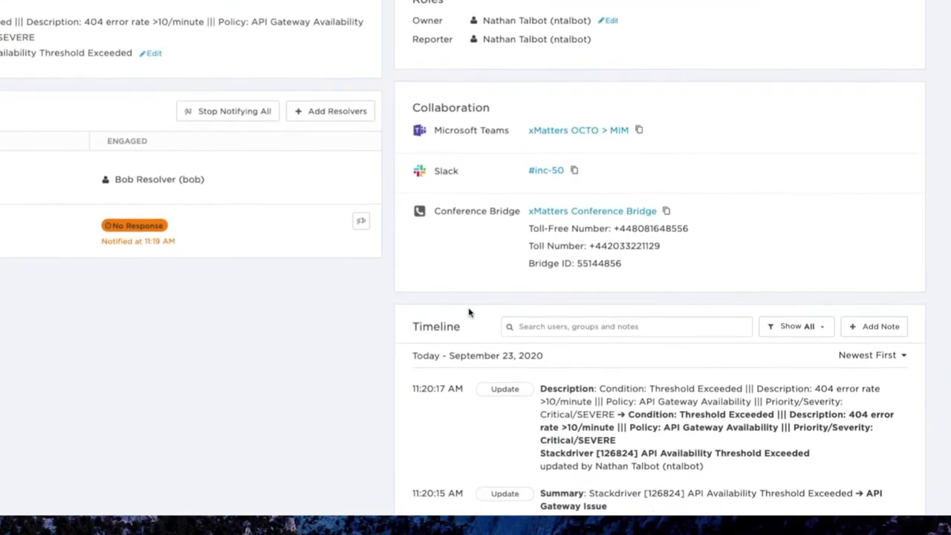
{"action": "scroll", "coordinate": [468, 310], "scroll_direction": "down", "scroll_amount": 1}
{"action": "scroll", "coordinate": [469, 310], "scroll_direction": "up", "scroll_amount": 1}
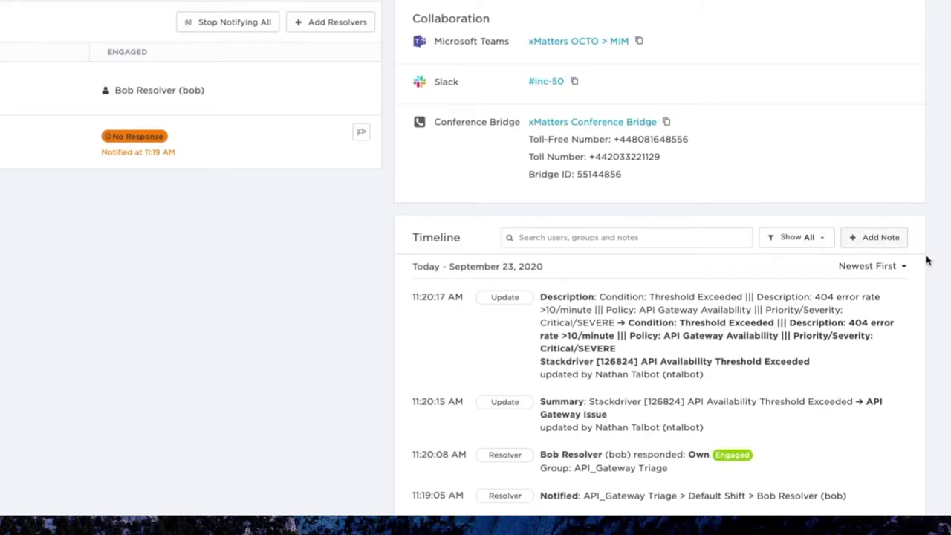
{"action": "left_click", "coordinate": [880, 239]}
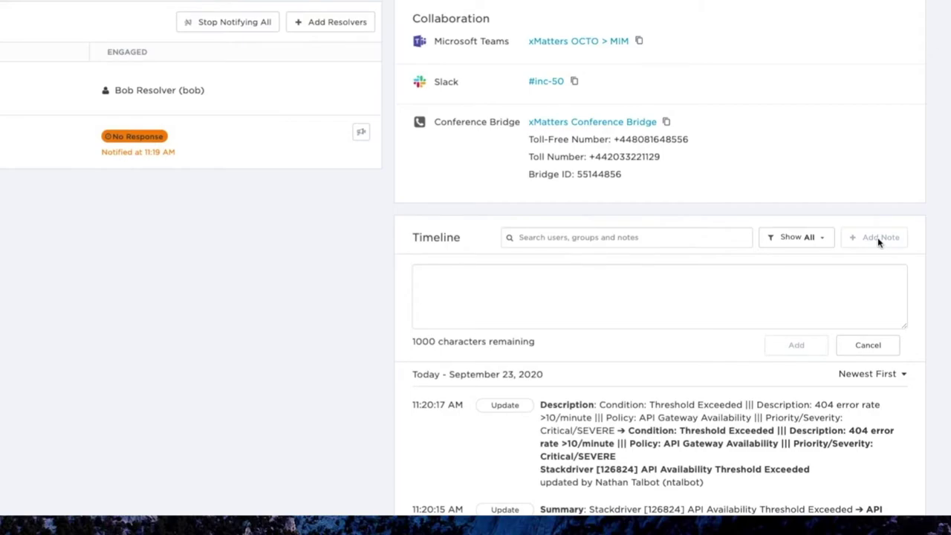
{"action": "left_click", "coordinate": [867, 346]}
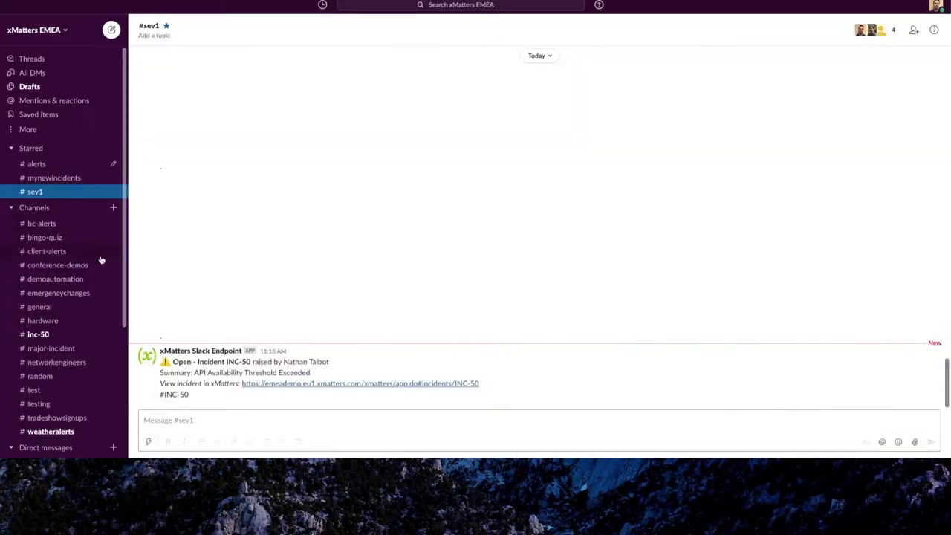
{"action": "left_click", "coordinate": [71, 340]}
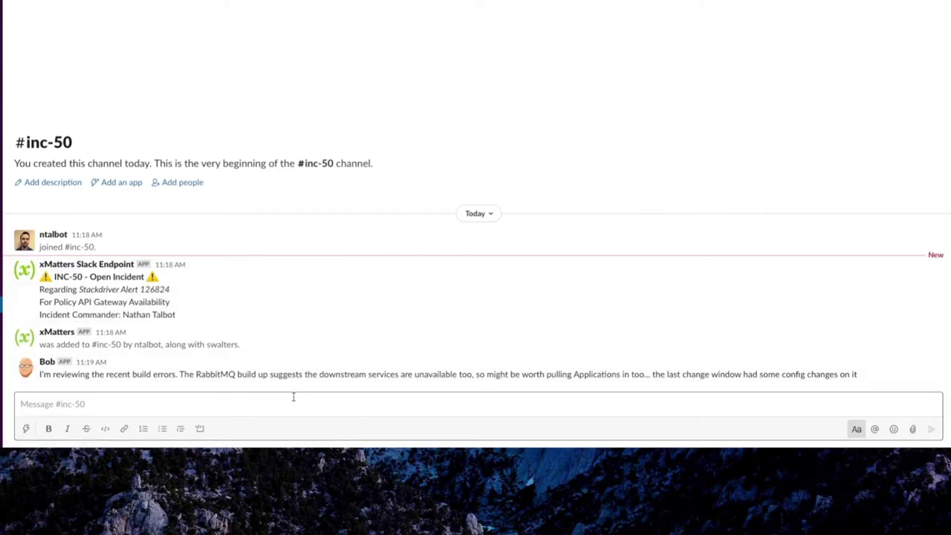
{"action": "type", "text": "@xm"}
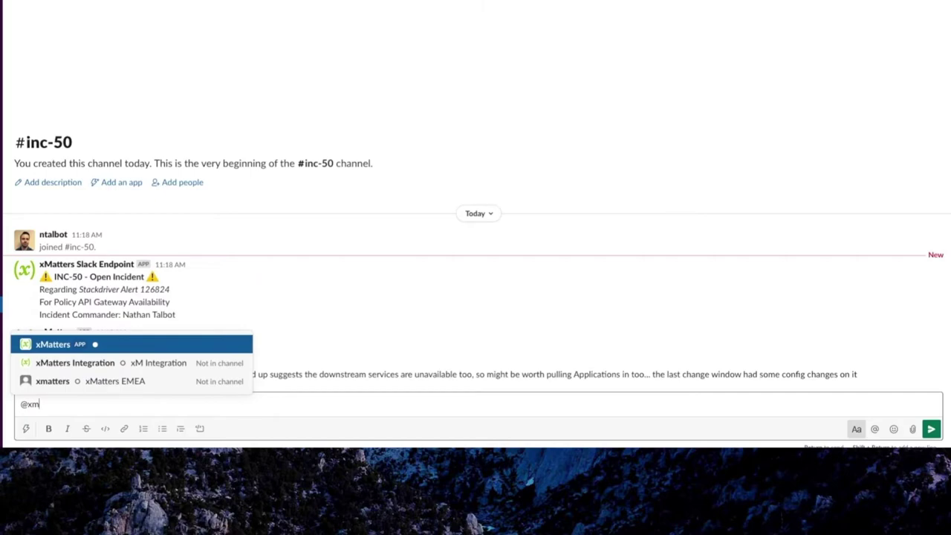
{"action": "key", "text": "Return"}
{"action": "type", "text": "find applicat"}
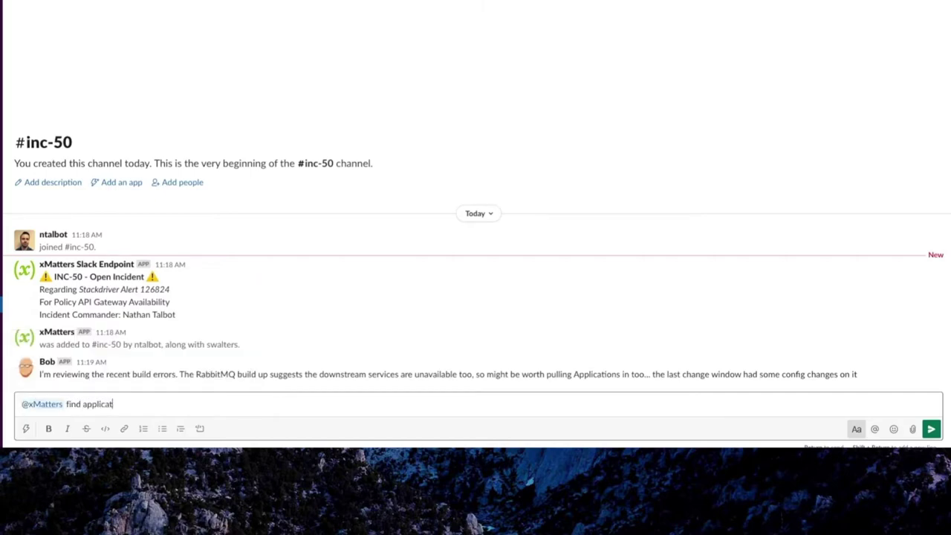
{"action": "key", "text": "Return"}
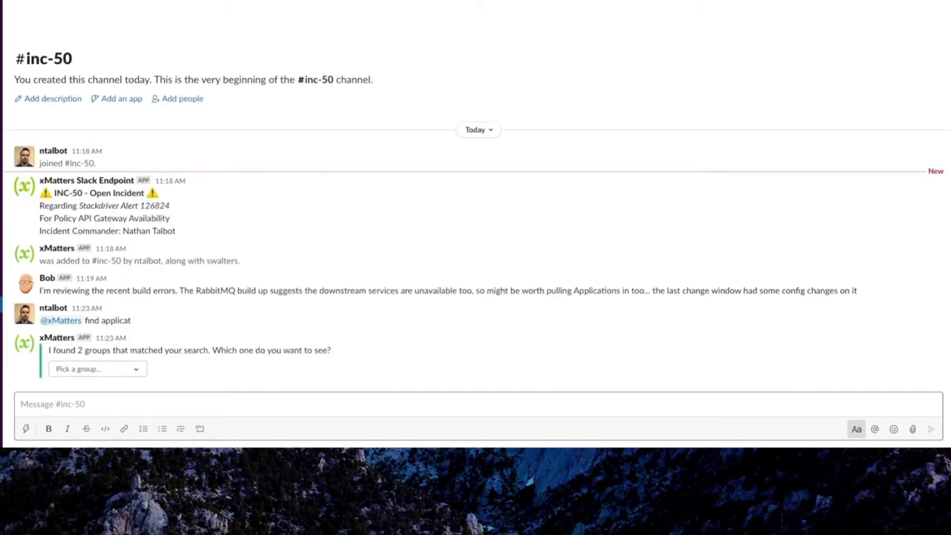
- Select the Applications group from the xMatters bot's matches and check who is on call right now
{"action": "left_click", "coordinate": [139, 371]}
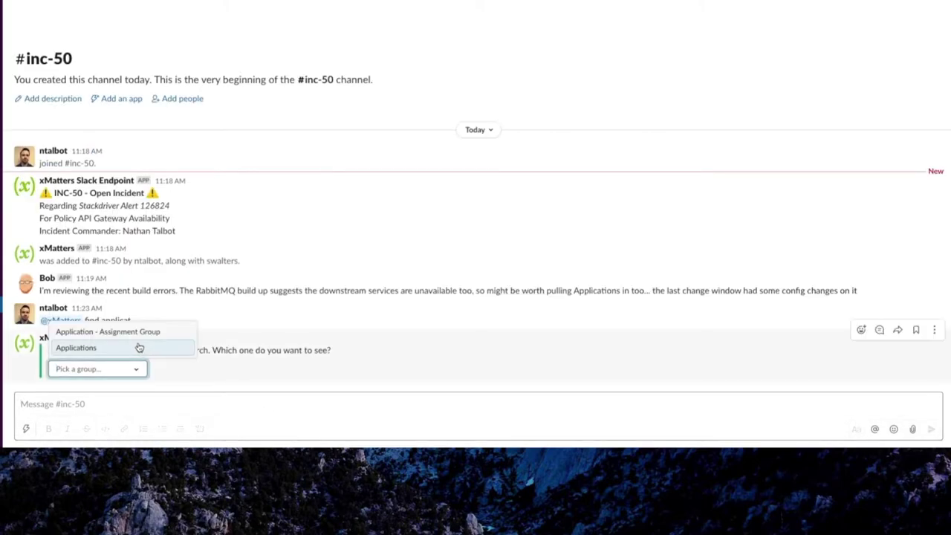
{"action": "left_click", "coordinate": [140, 346]}
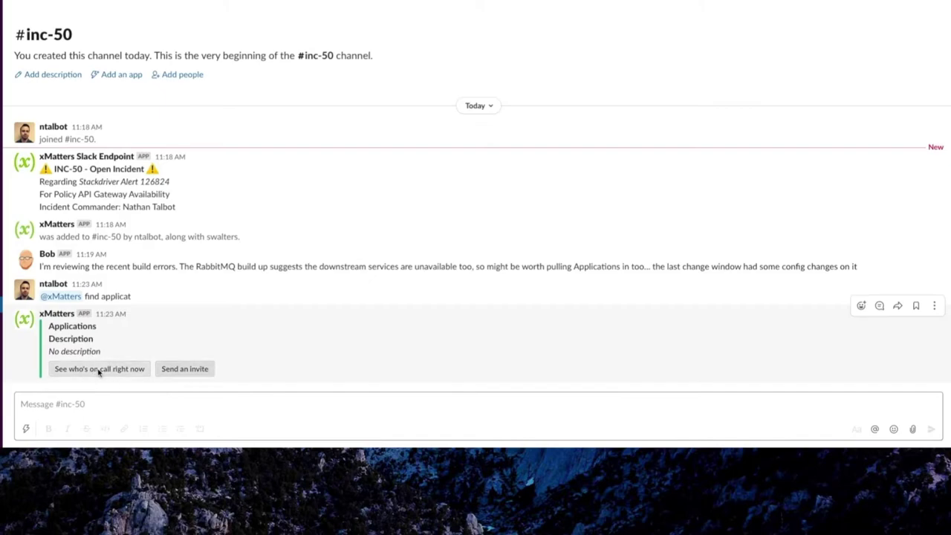
{"action": "left_click", "coordinate": [99, 370]}
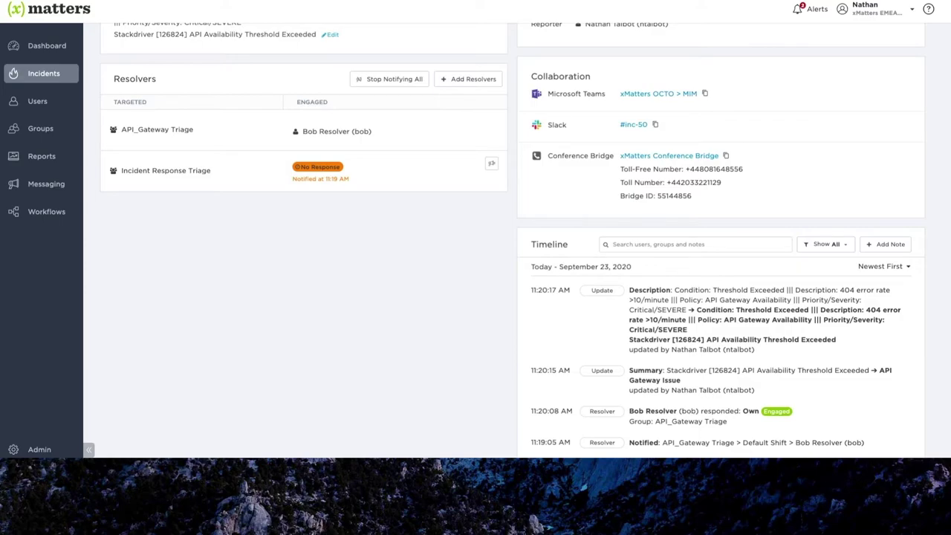
- In xMatters, search the available resolvers for "appli" and add the Applications group to the API Gateway Issue incident
{"action": "scroll", "coordinate": [382, 204], "scroll_direction": "up", "scroll_amount": 3}
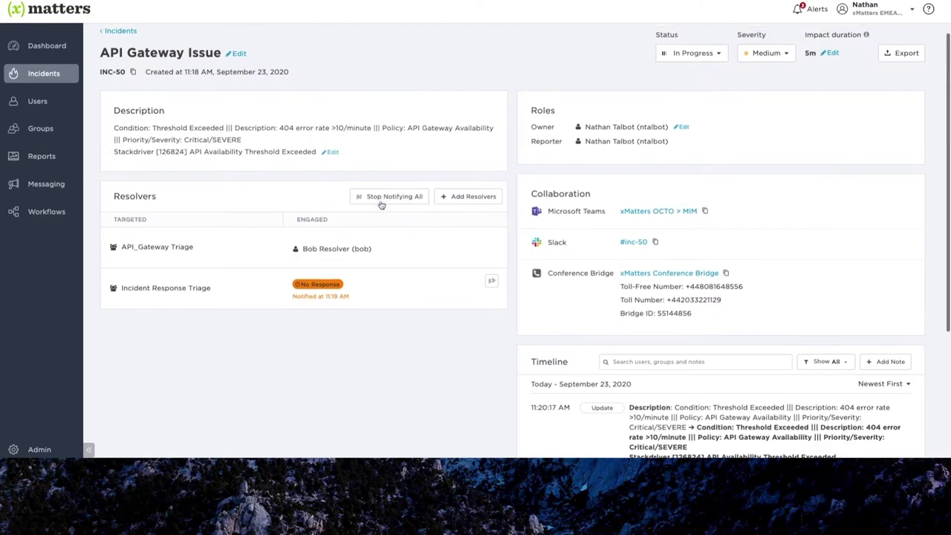
{"action": "left_click", "coordinate": [469, 200]}
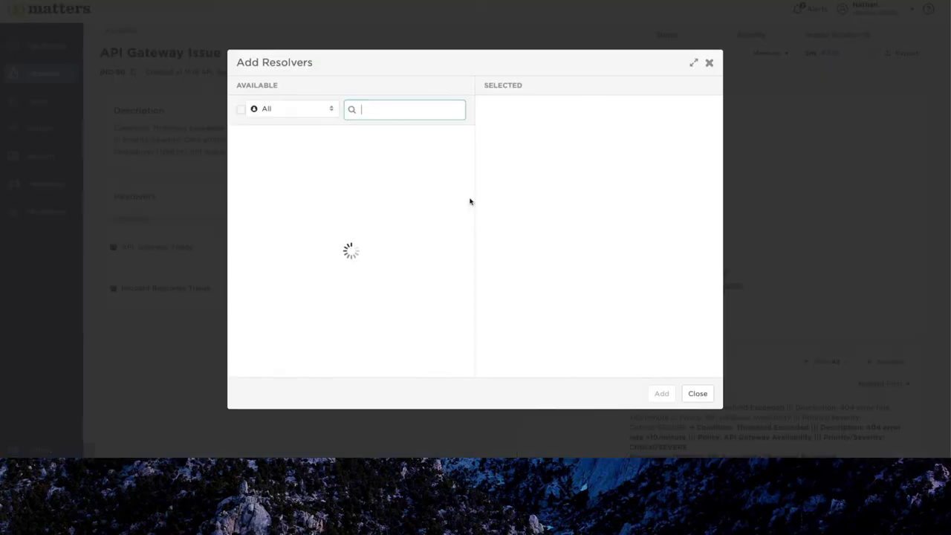
{"action": "type", "text": "appli"}
{"action": "left_click", "coordinate": [290, 149]}
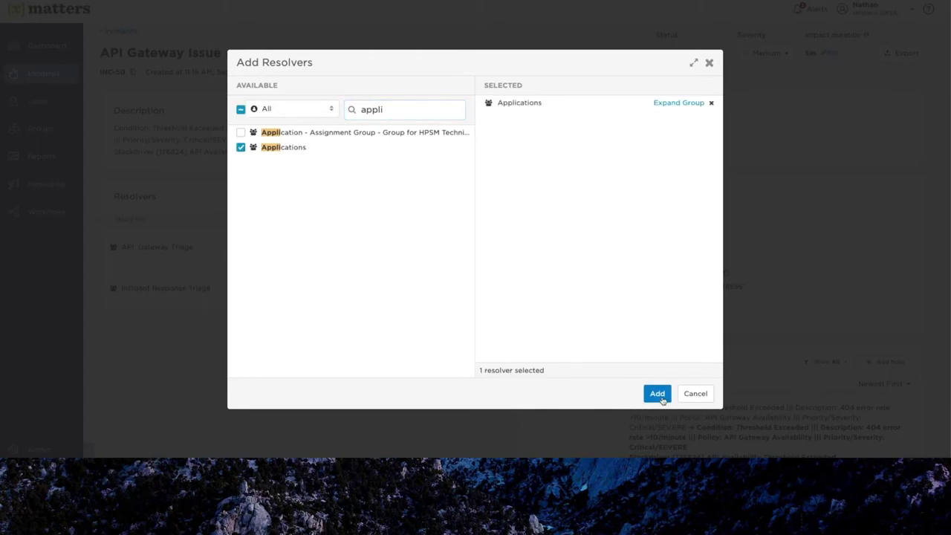
{"action": "left_click", "coordinate": [659, 393]}
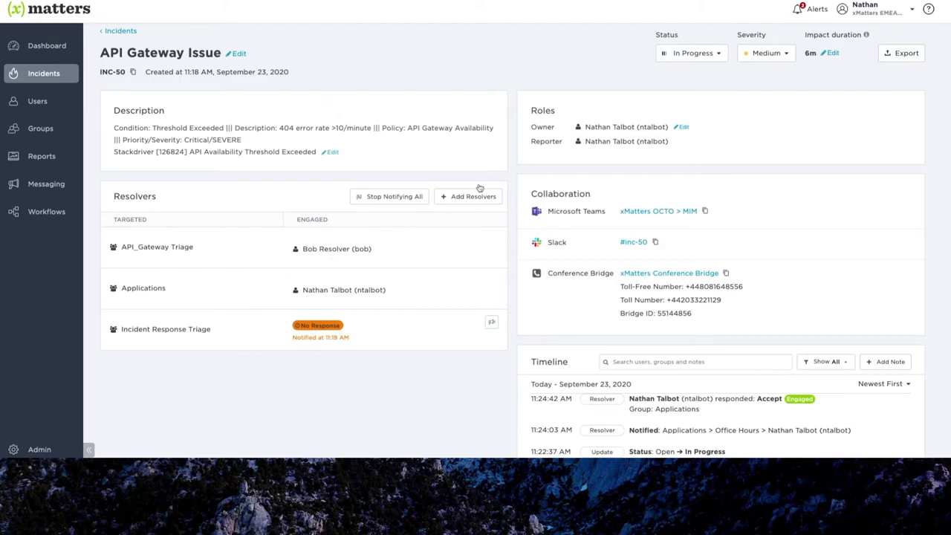
- Update the incident severity to Critical with the note "Multiple apps affected"
{"action": "left_click", "coordinate": [756, 55]}
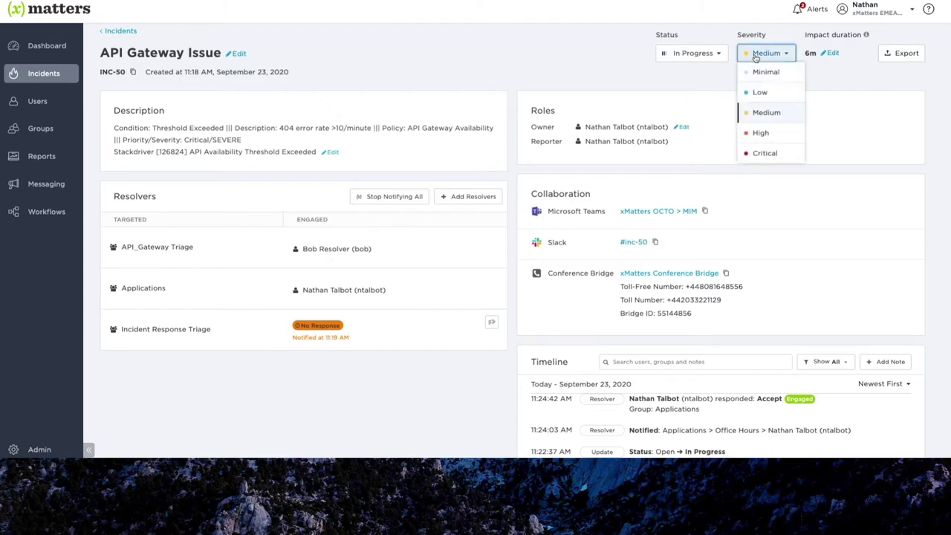
{"action": "left_click", "coordinate": [766, 154]}
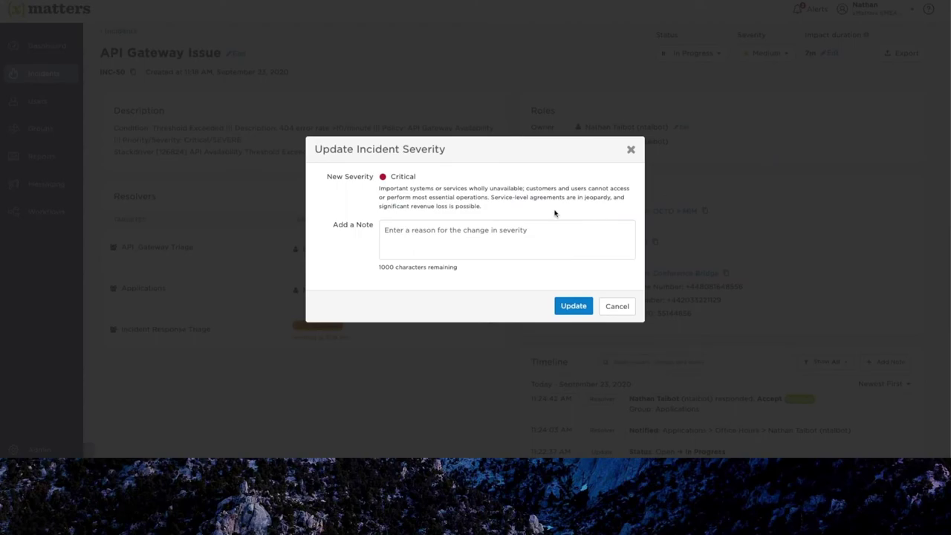
{"action": "left_click", "coordinate": [555, 232]}
{"action": "type", "text": "Multiple apps affected"}
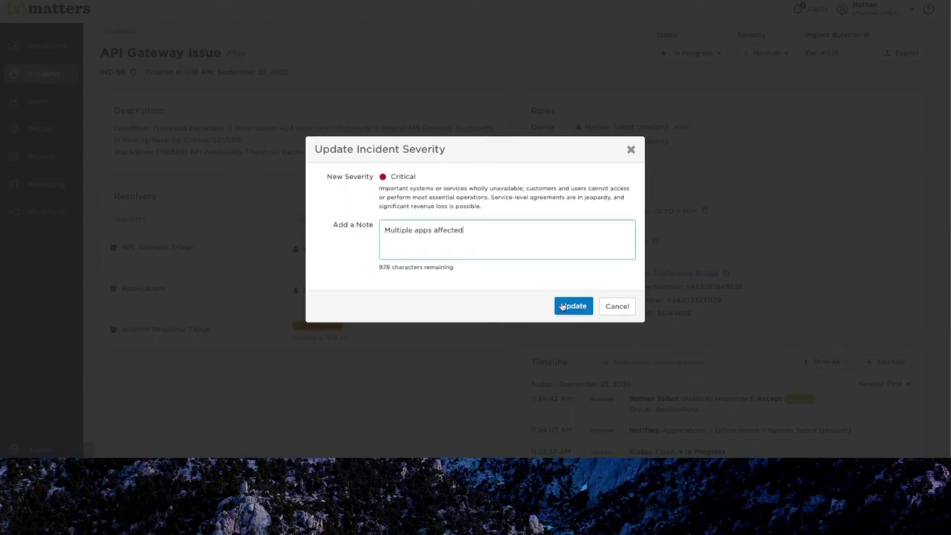
{"action": "left_click", "coordinate": [563, 306]}
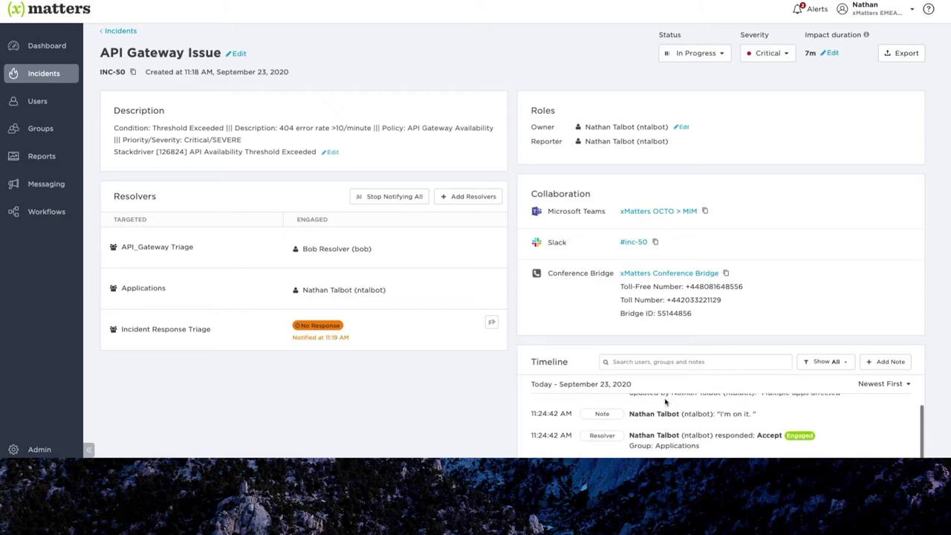
- In the #inc-50 channel in Slack, send the message "Deployed a fix - rolled back a version"
{"action": "scroll", "coordinate": [505, 382], "scroll_direction": "up", "scroll_amount": 1}
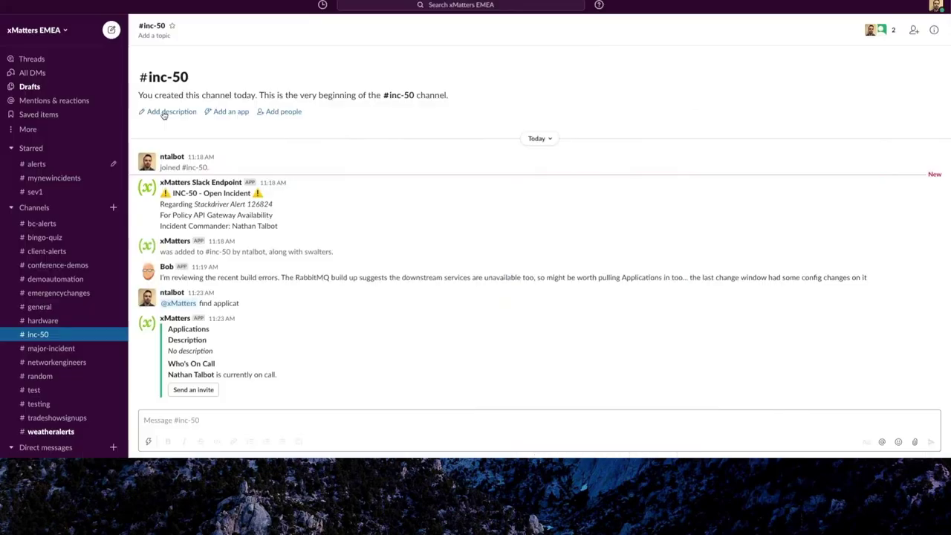
{"action": "type", "text": "Deployed a fix - rolled back a version"}
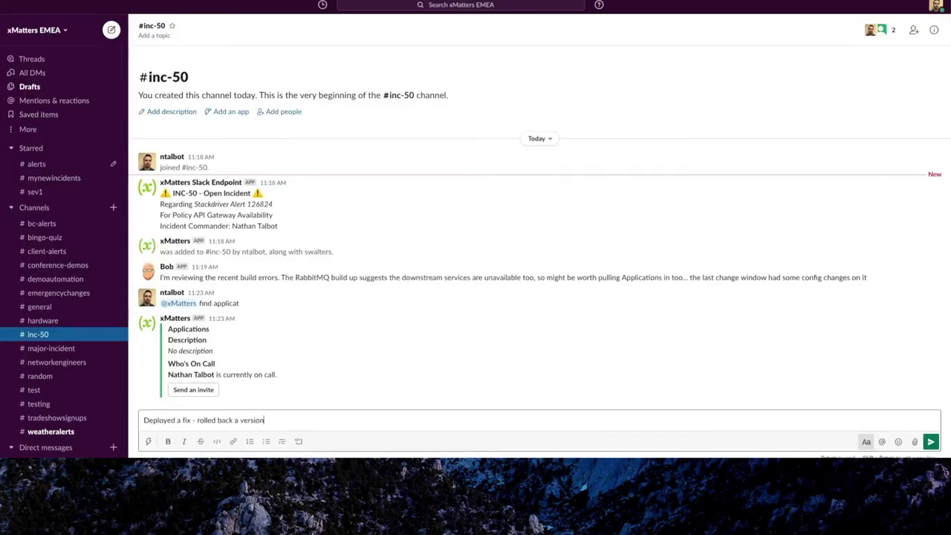
{"action": "key", "text": "Return"}
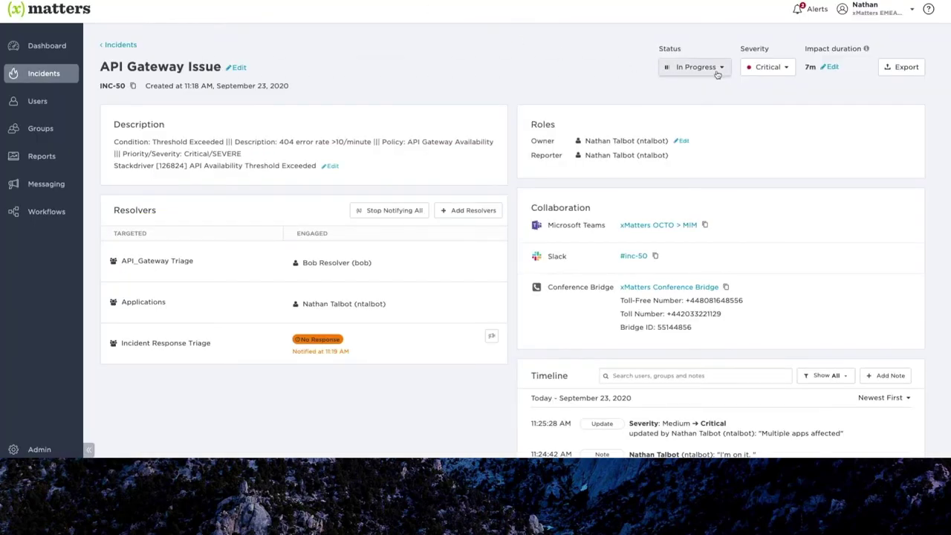
- In xMatters, choose Mitigated as the new incident status and set the impact start to 11:16 AM and end to 11:25 AM
{"action": "left_click", "coordinate": [695, 67]}
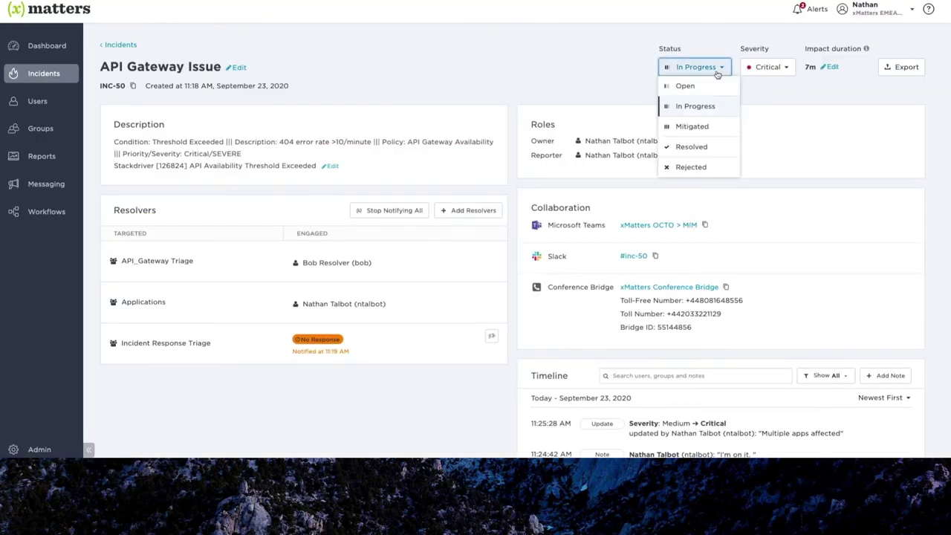
{"action": "left_click", "coordinate": [708, 130]}
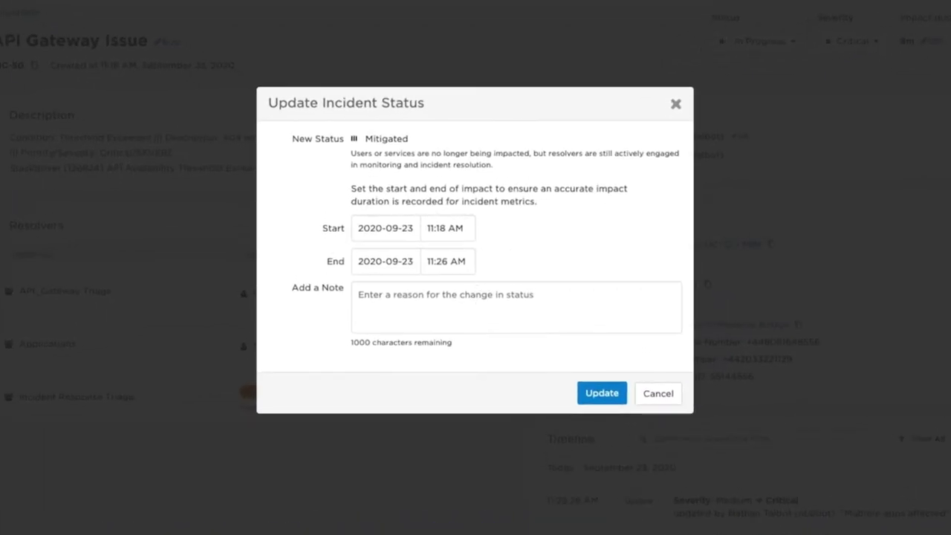
{"action": "left_click", "coordinate": [446, 228]}
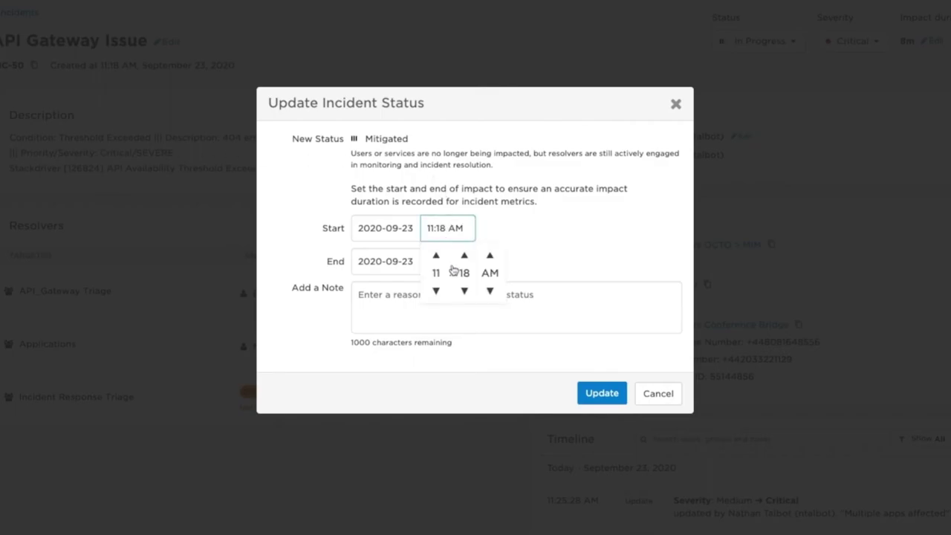
{"action": "left_click", "coordinate": [464, 291]}
{"action": "left_click", "coordinate": [464, 291]}
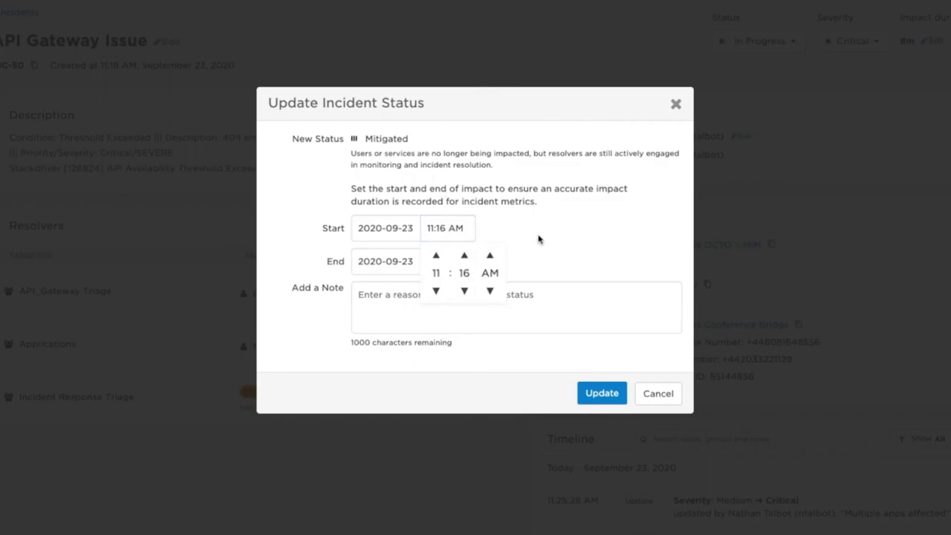
{"action": "left_click", "coordinate": [541, 237]}
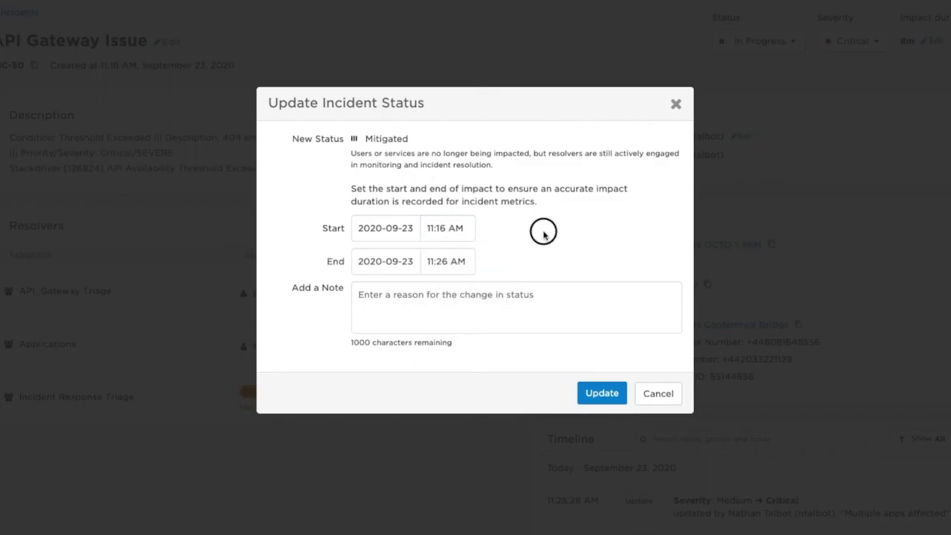
{"action": "left_click", "coordinate": [445, 261]}
{"action": "left_click", "coordinate": [464, 324]}
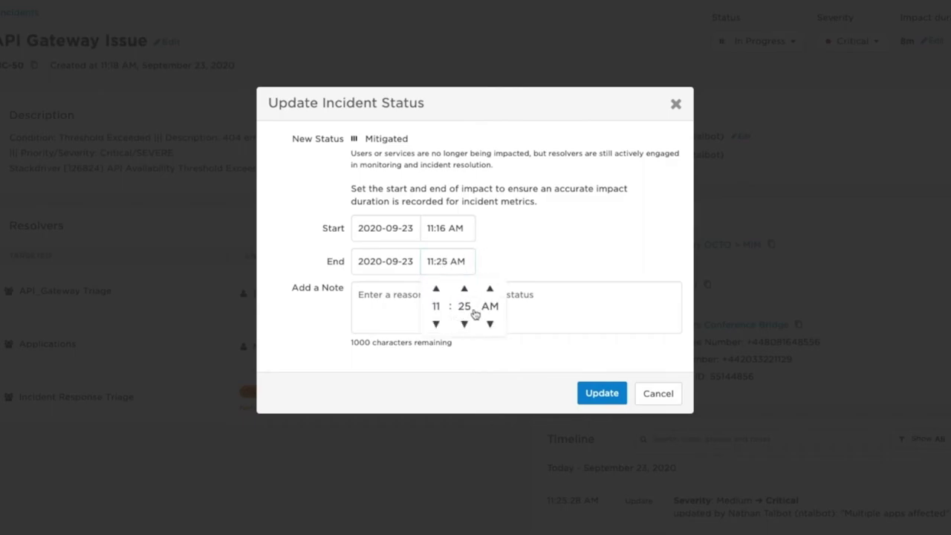
{"action": "left_click", "coordinate": [547, 257]}
- Add the note "Rolled back a version" to the Mitigated status change and submit the update
{"action": "left_click", "coordinate": [496, 317]}
{"action": "type", "text": "Ro"}
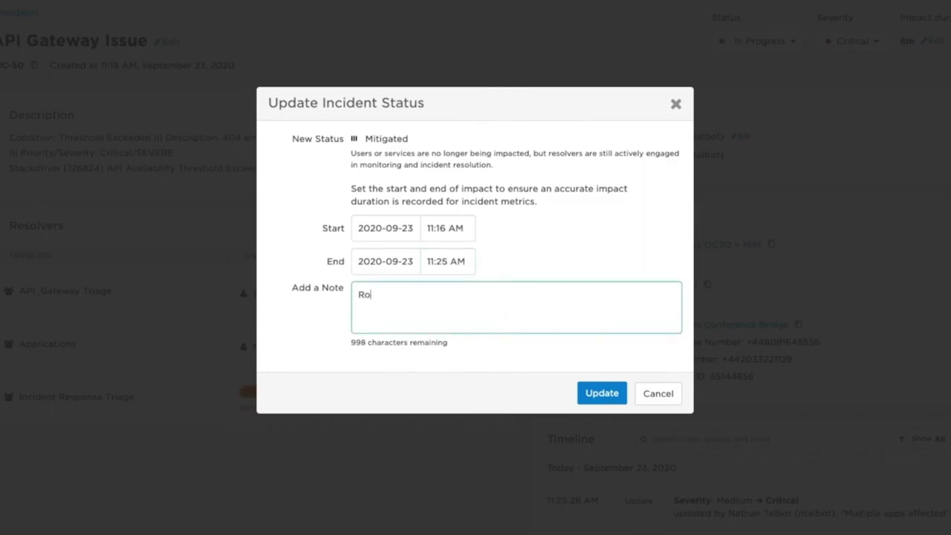
{"action": "type", "text": "lled back a version"}
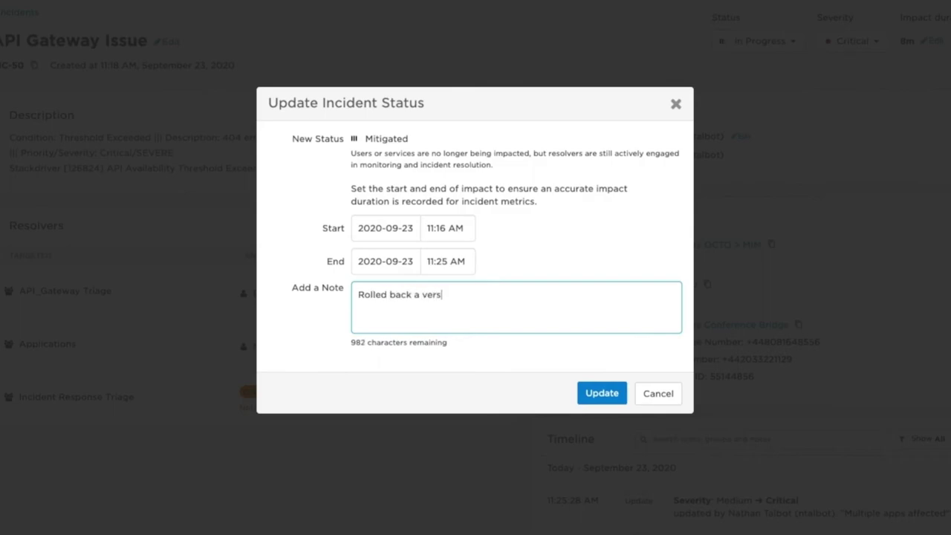
{"action": "left_click", "coordinate": [579, 394]}
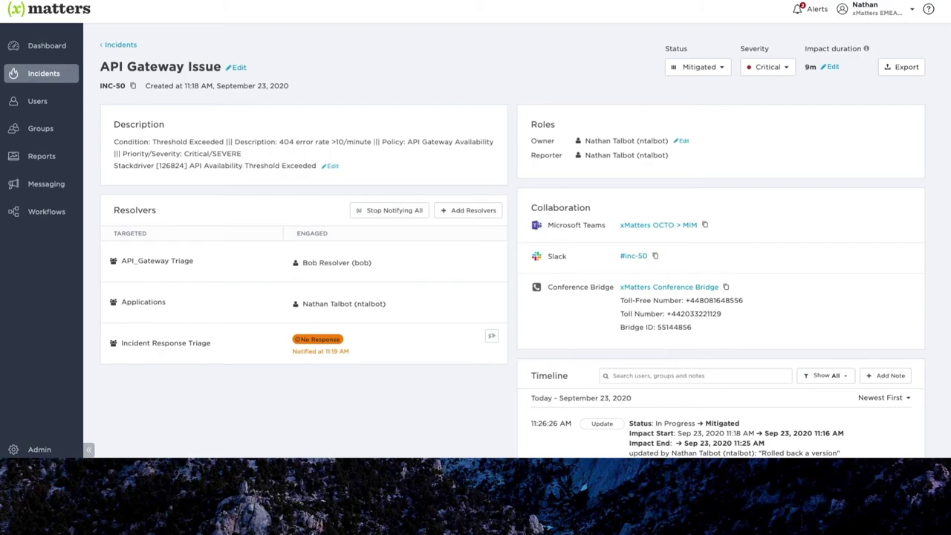
- Update the incident status to Resolved with the note "Service looks stable"
{"action": "left_click", "coordinate": [703, 67]}
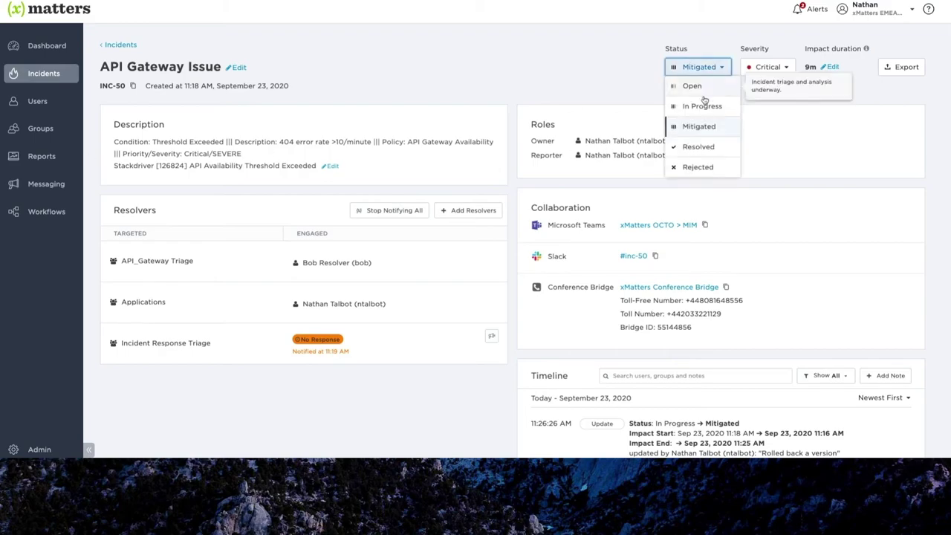
{"action": "left_click", "coordinate": [701, 147]}
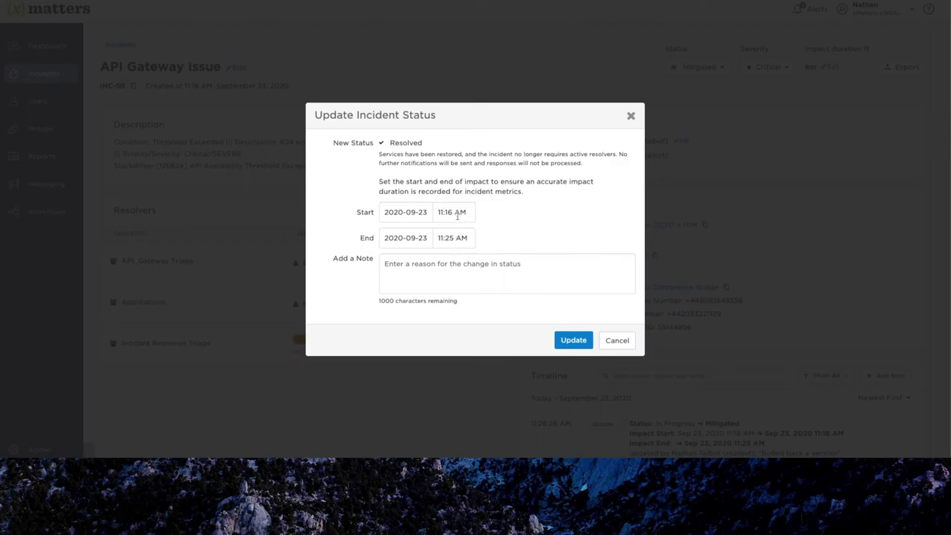
{"action": "left_click", "coordinate": [450, 268]}
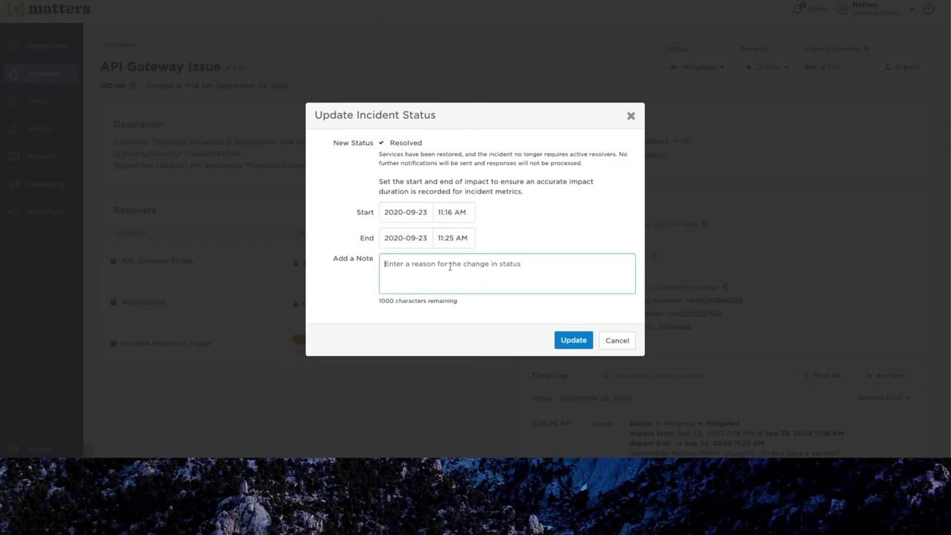
{"action": "type", "text": "Services look stable"}
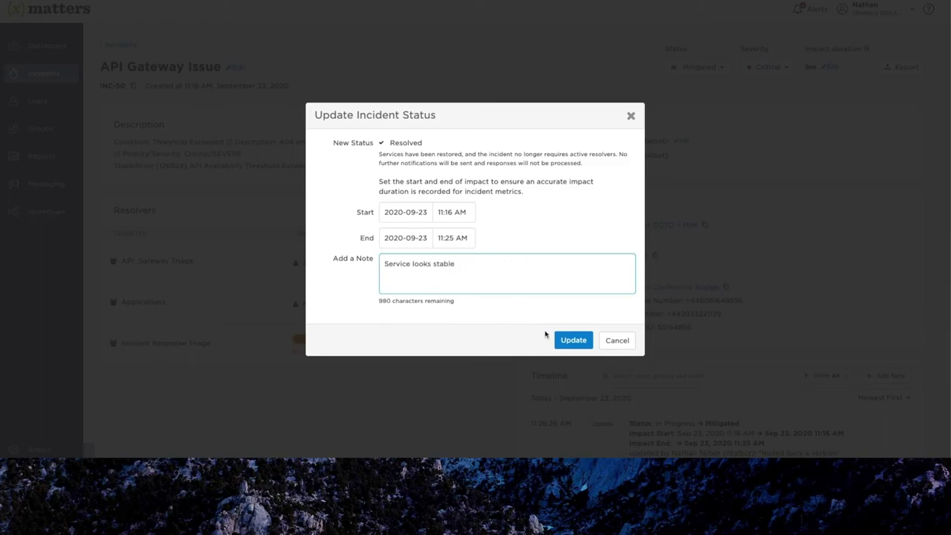
{"action": "left_click", "coordinate": [573, 340]}
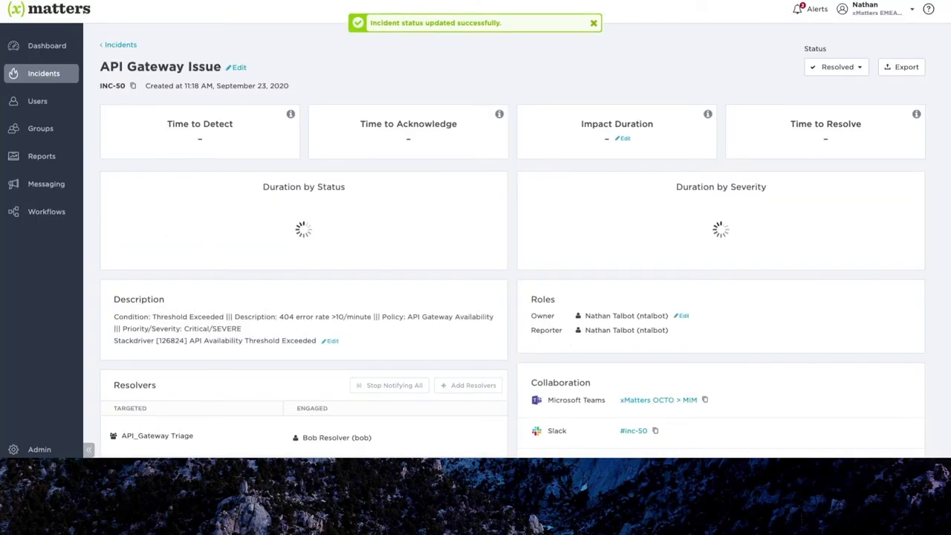